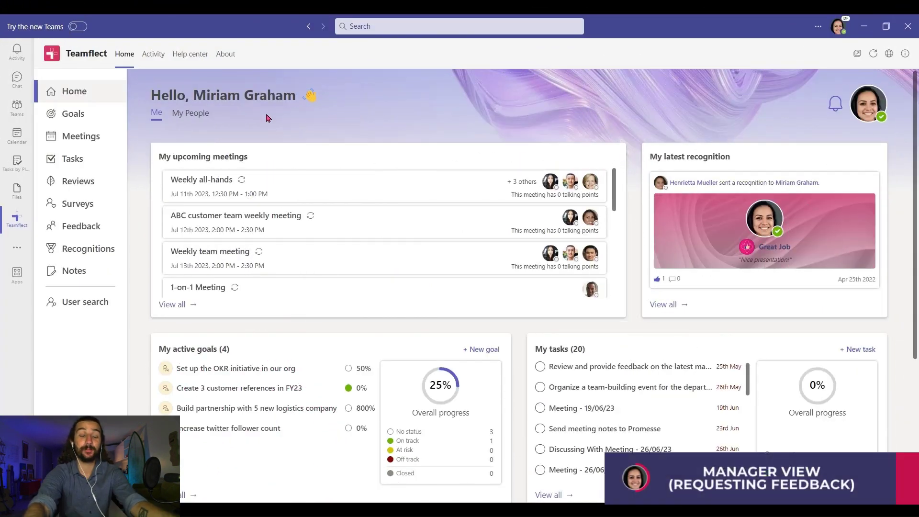
- Open Teamflect's Feedback page to list the received feedback entries
{"action": "left_click", "coordinate": [99, 228]}
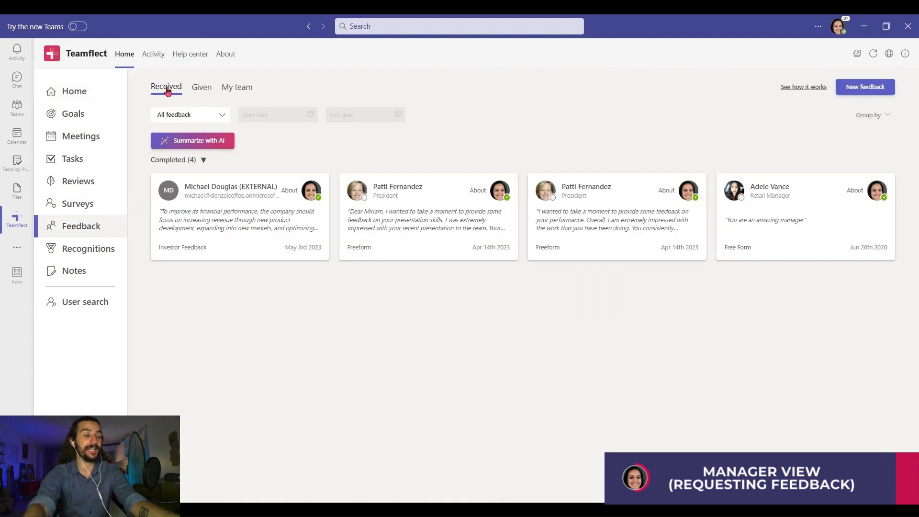
- Switch the Feedback page to Given, then to My team, to see the team's feedback
{"action": "left_click", "coordinate": [200, 91]}
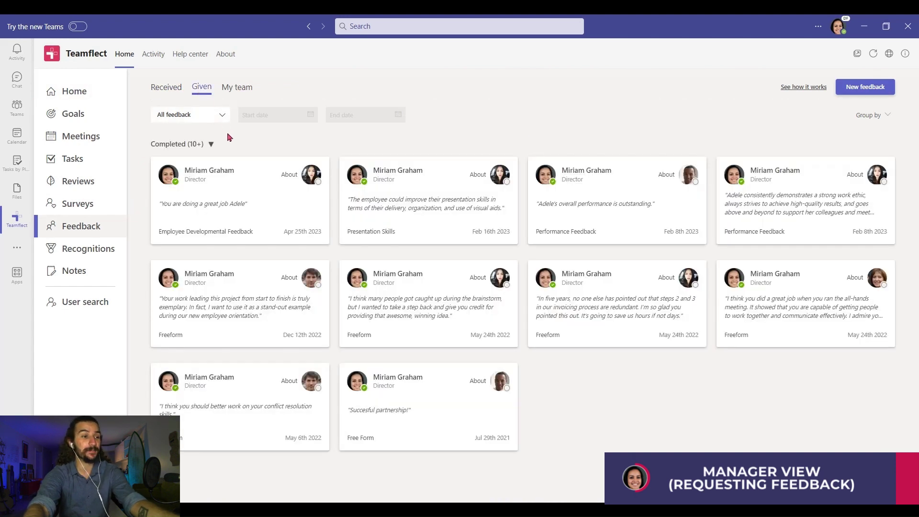
{"action": "left_click", "coordinate": [236, 88]}
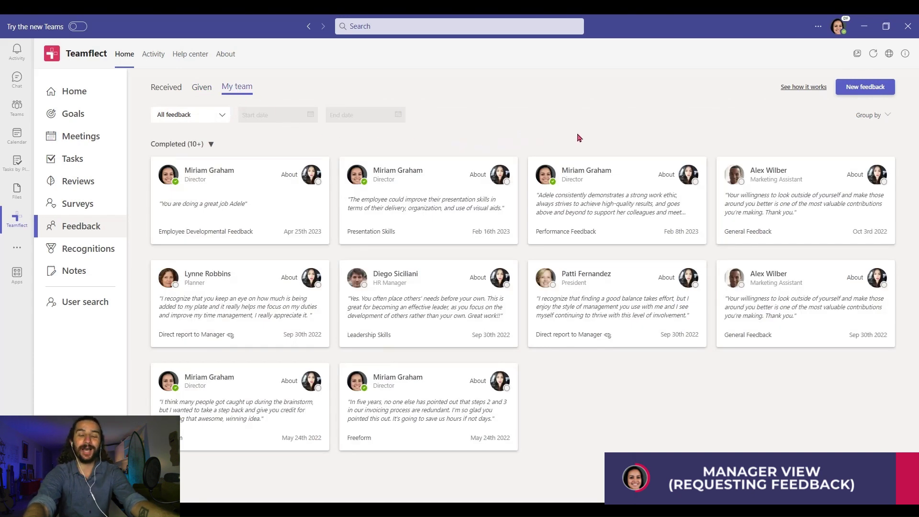
- Start a new Ask for feedback request about a team member, chosen under Someone on my team
{"action": "left_click", "coordinate": [859, 91]}
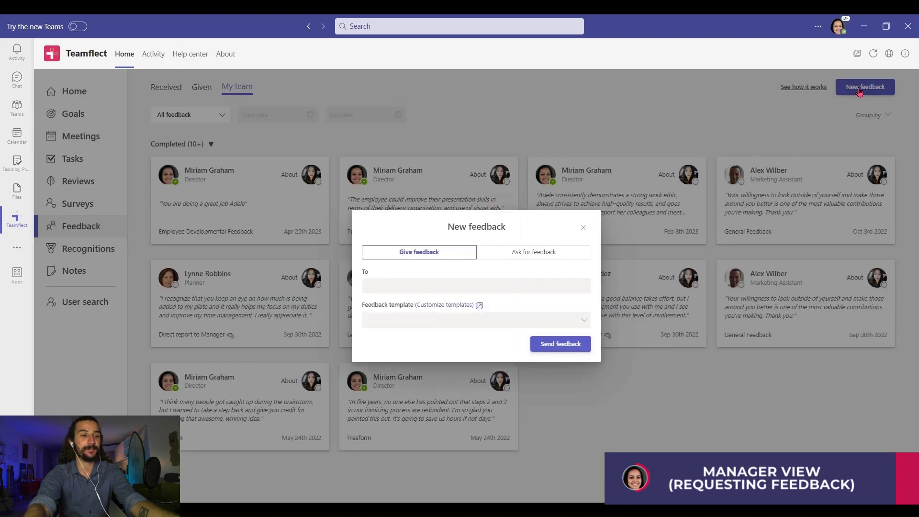
{"action": "left_click", "coordinate": [575, 255]}
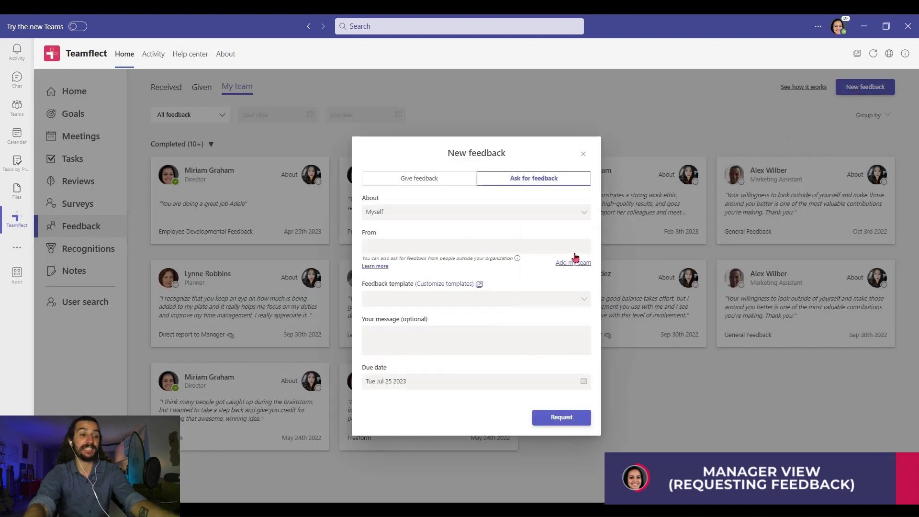
{"action": "left_click", "coordinate": [457, 213]}
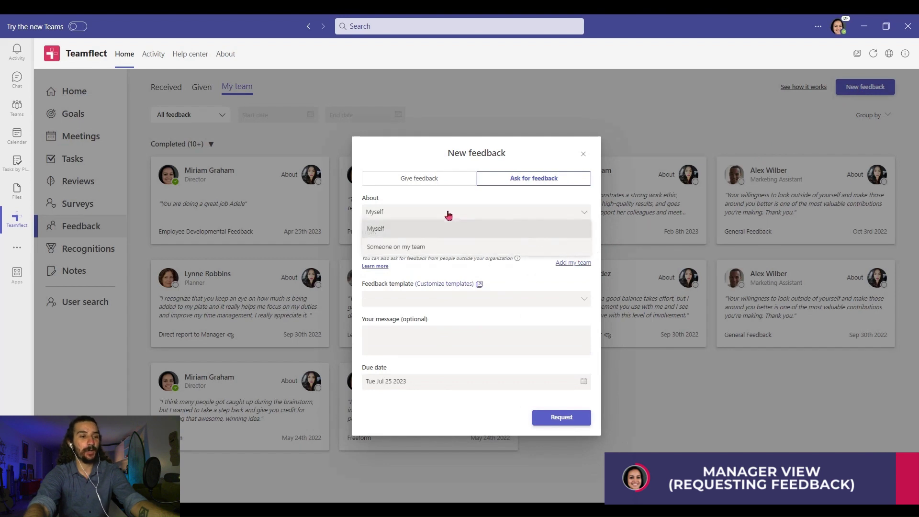
{"action": "left_click", "coordinate": [420, 248]}
{"action": "left_click", "coordinate": [408, 224]}
{"action": "left_click", "coordinate": [396, 309]}
{"action": "left_click", "coordinate": [444, 215]}
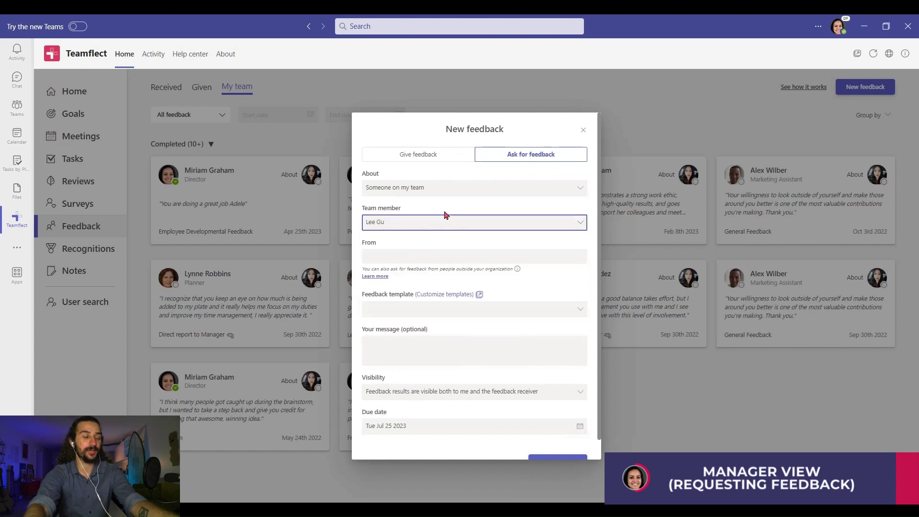
- Search for the colleague and add them in From as the feedback giver
{"action": "left_click", "coordinate": [403, 256]}
{"action": "type", "text": "Ade"}
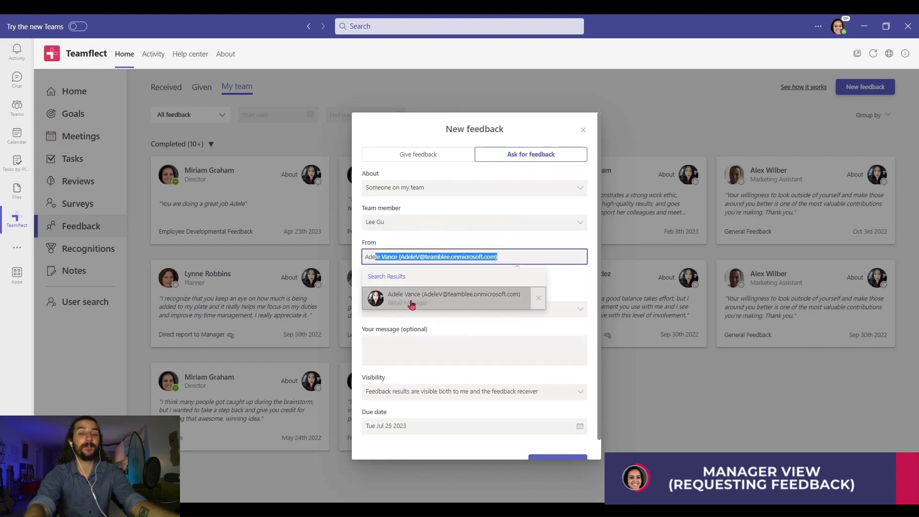
{"action": "left_click", "coordinate": [412, 305]}
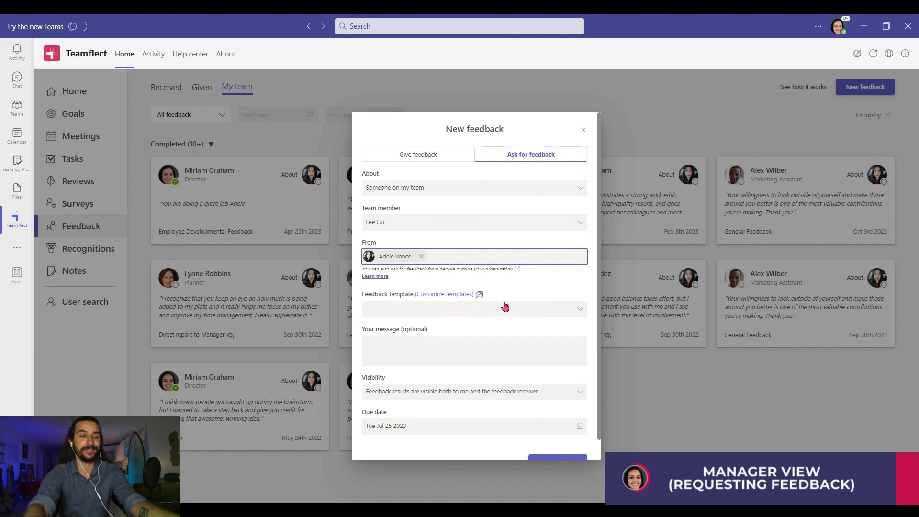
{"action": "left_click", "coordinate": [547, 310]}
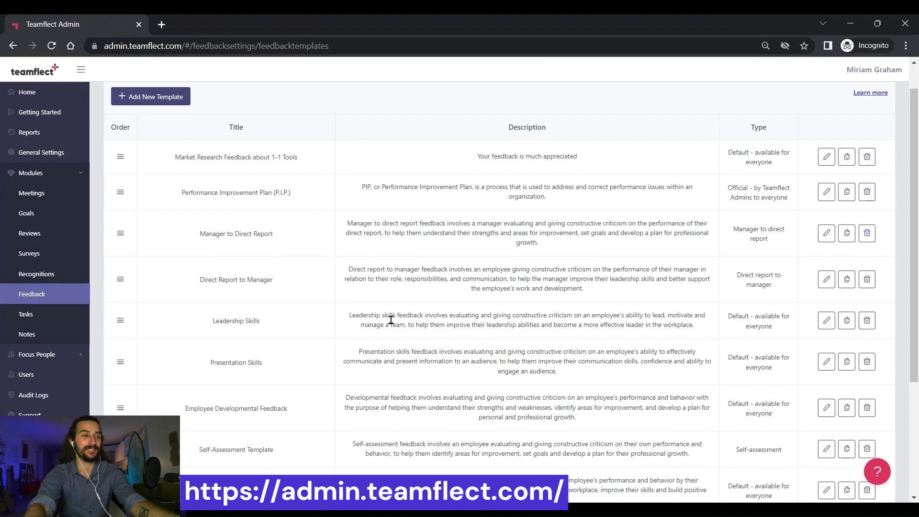
{"action": "scroll", "coordinate": [318, 273], "scroll_direction": "down", "scroll_amount": 2}
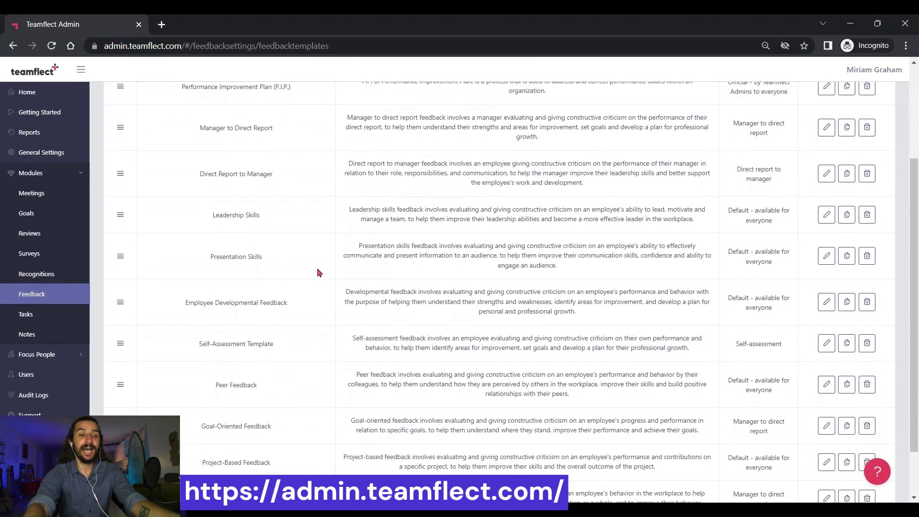
{"action": "scroll", "coordinate": [317, 272], "scroll_direction": "up", "scroll_amount": 2}
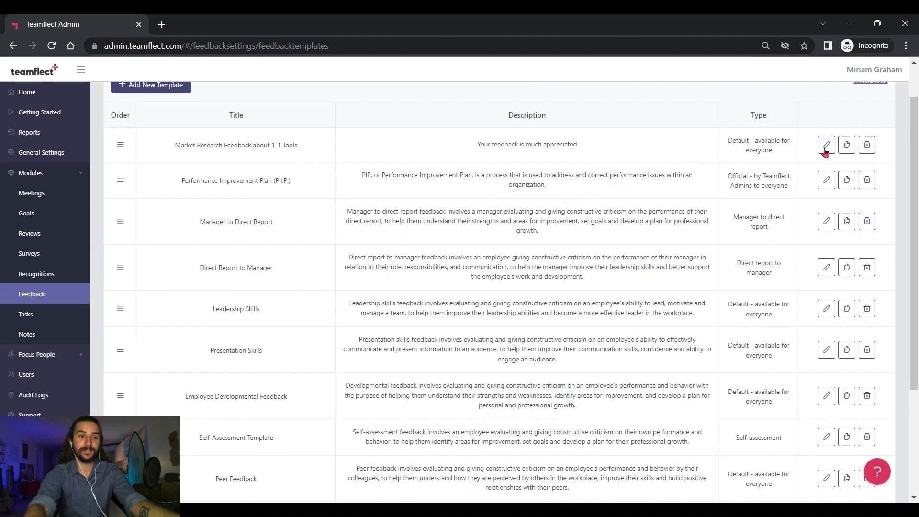
{"action": "scroll", "coordinate": [826, 152], "scroll_direction": "up", "scroll_amount": 1}
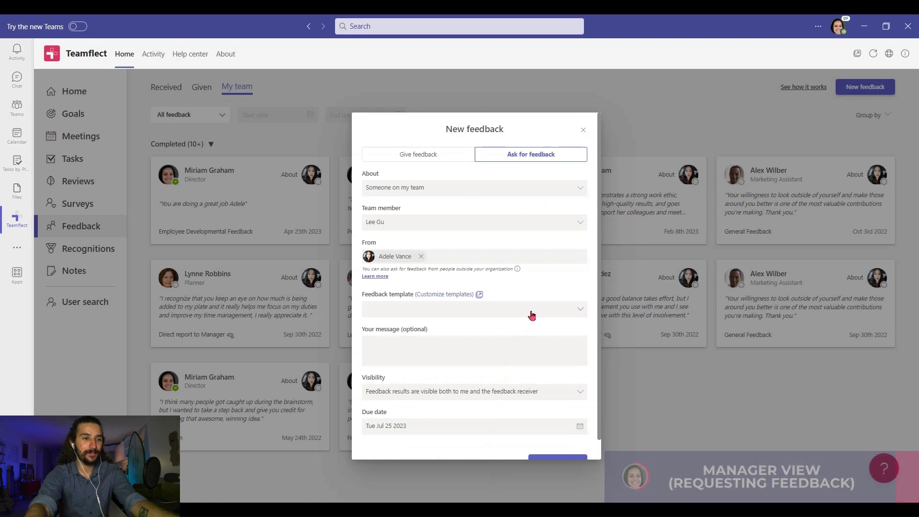
- Choose the Project-Based Feedback template, set the due date to Jul 12 2023, and send the request
{"action": "left_click", "coordinate": [532, 315]}
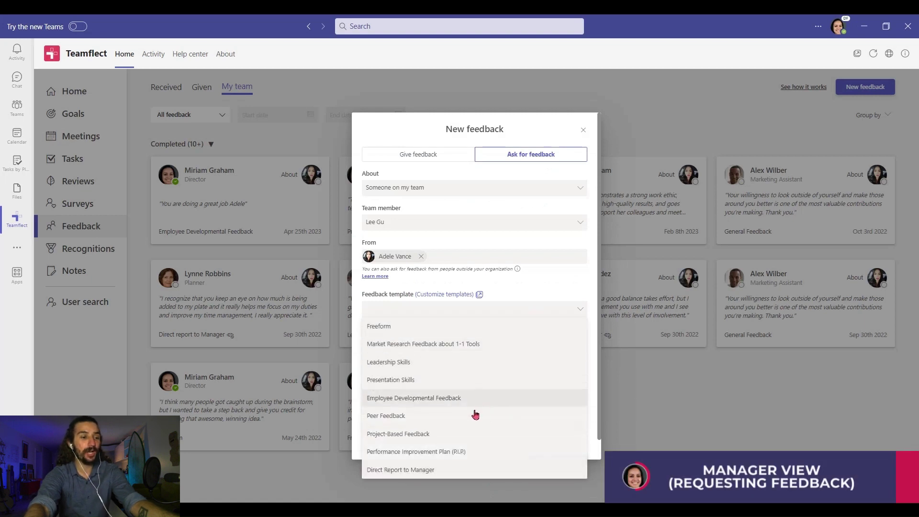
{"action": "left_click", "coordinate": [449, 437]}
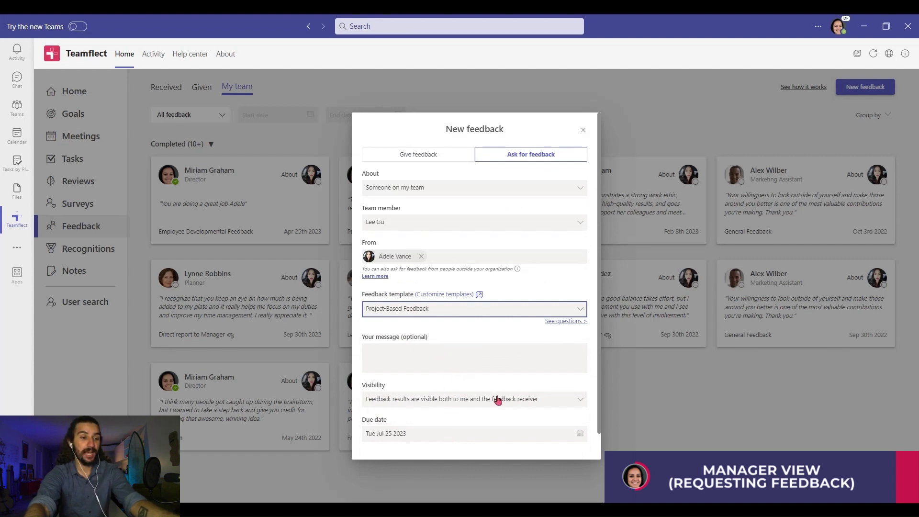
{"action": "left_click", "coordinate": [456, 436]}
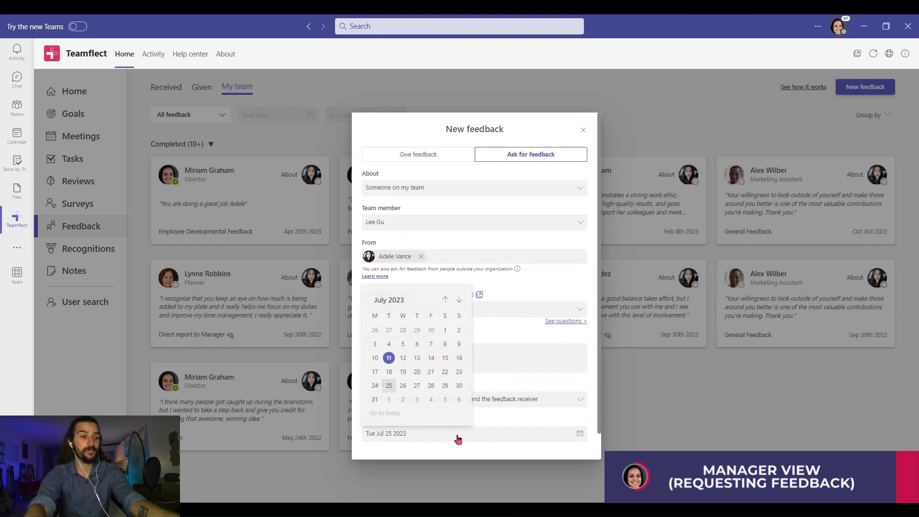
{"action": "left_click", "coordinate": [403, 360]}
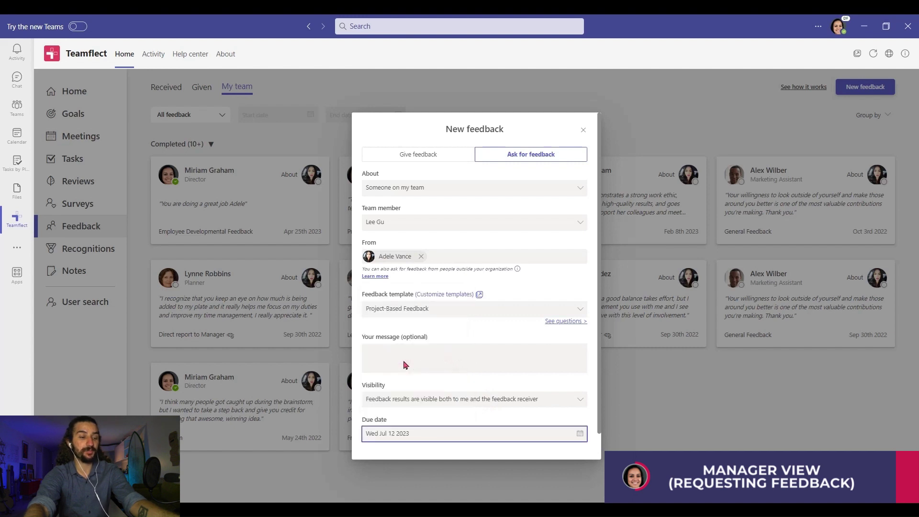
{"action": "scroll", "coordinate": [403, 364], "scroll_direction": "down", "scroll_amount": 1}
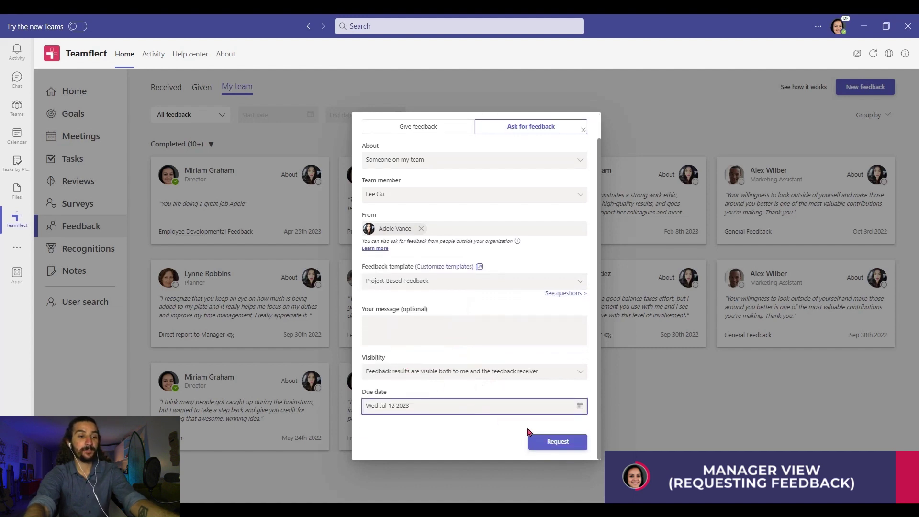
{"action": "left_click", "coordinate": [544, 443]}
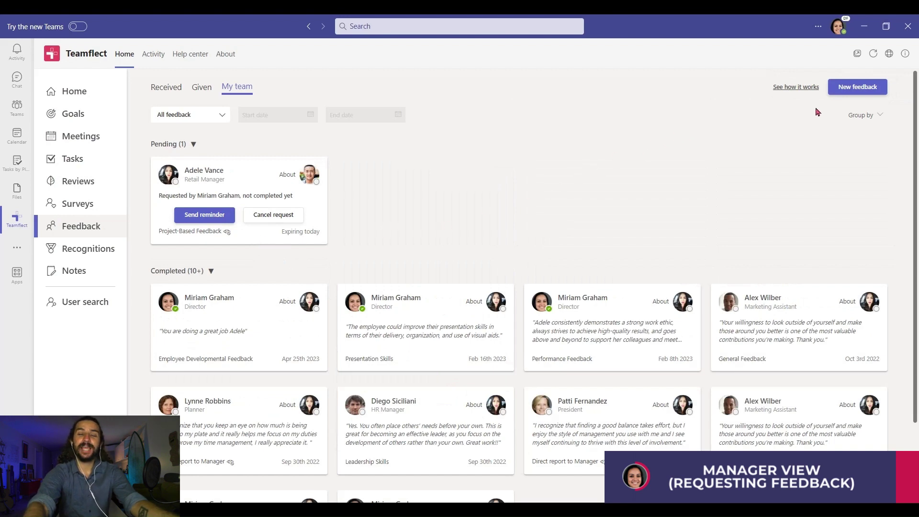
- Start another Ask for feedback request about the same team member
{"action": "left_click", "coordinate": [850, 98]}
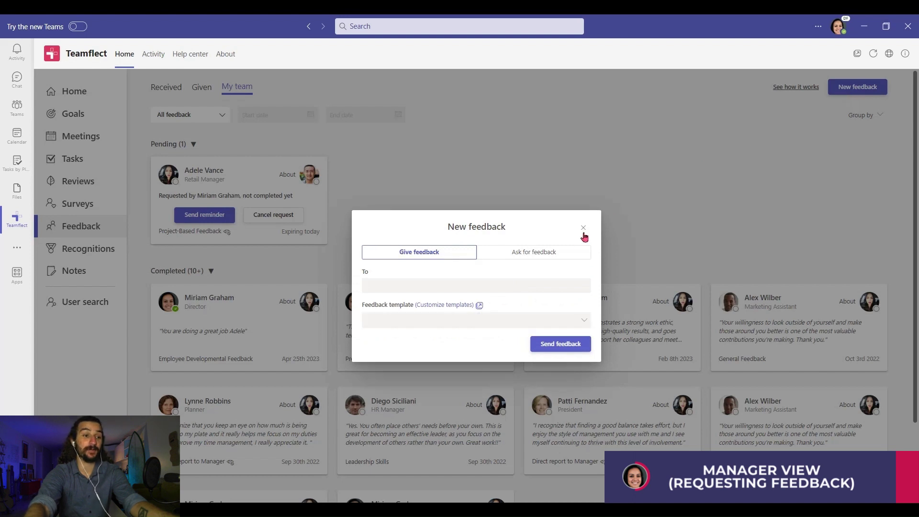
{"action": "left_click", "coordinate": [548, 252]}
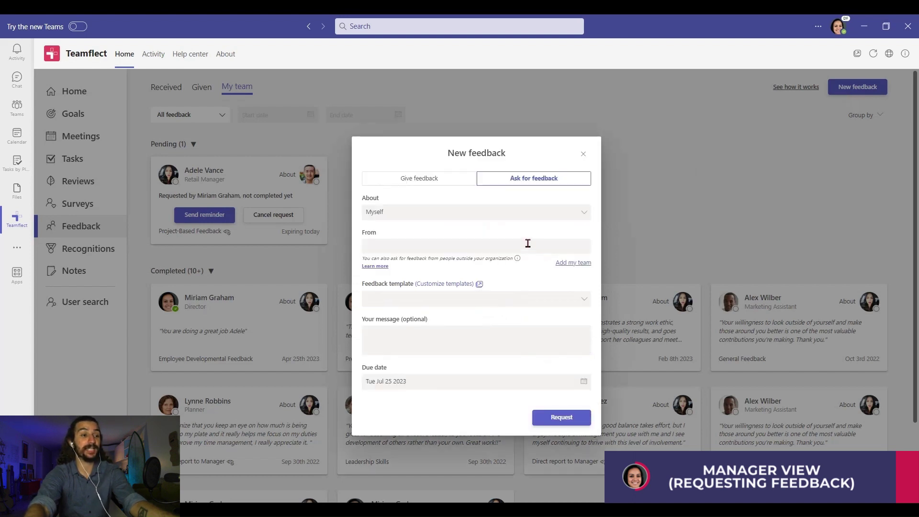
{"action": "left_click", "coordinate": [474, 213]}
{"action": "left_click", "coordinate": [446, 245]}
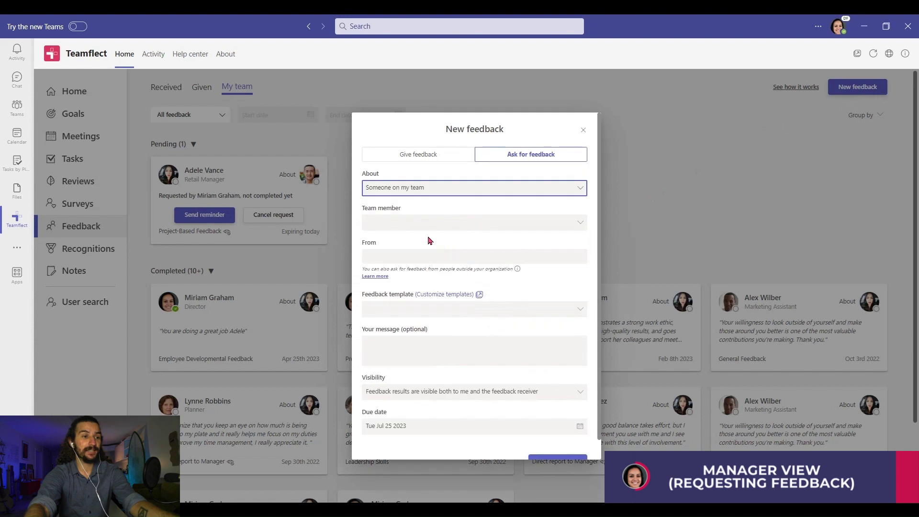
{"action": "left_click", "coordinate": [411, 225]}
{"action": "left_click", "coordinate": [391, 312]}
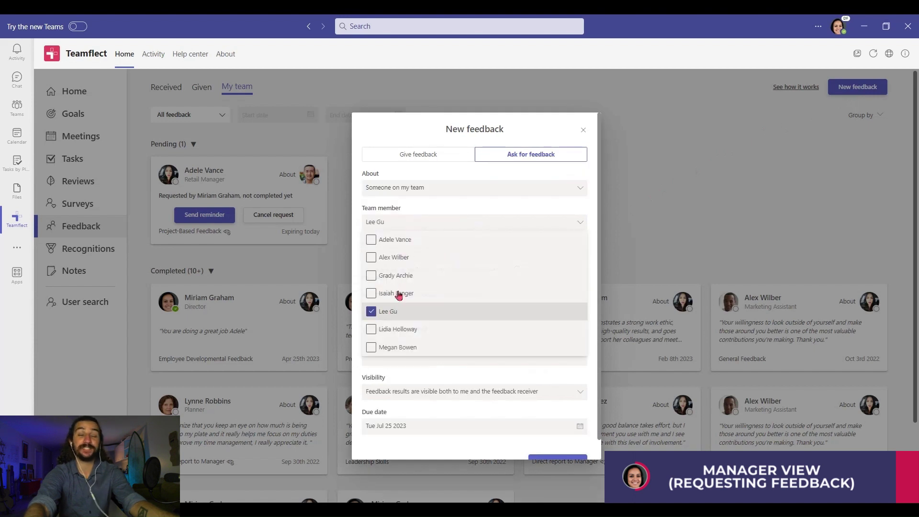
{"action": "left_click", "coordinate": [452, 214]}
- Paste the external reviewer's e-mail in From, choose Project-Based Feedback, set the due date to Jul 12, and send
{"action": "left_click", "coordinate": [404, 256]}
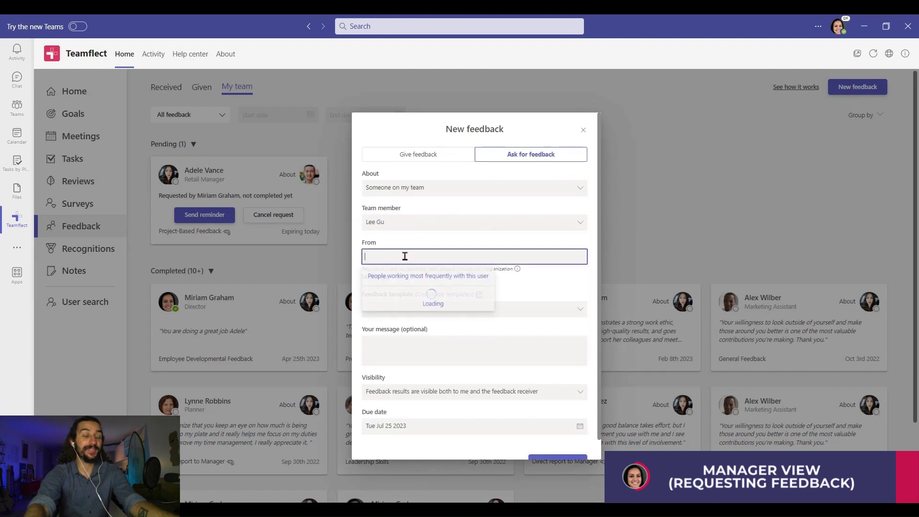
{"action": "key", "text": "ctrl+v"}
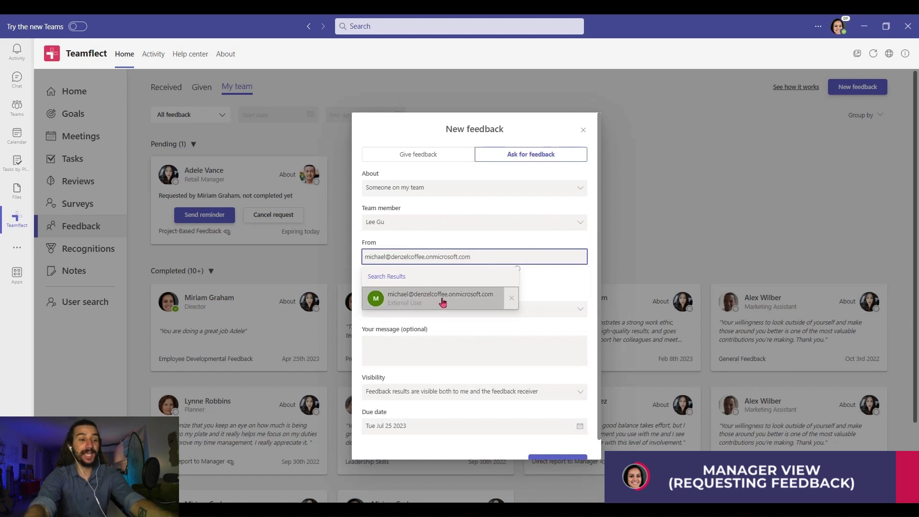
{"action": "left_click", "coordinate": [443, 302]}
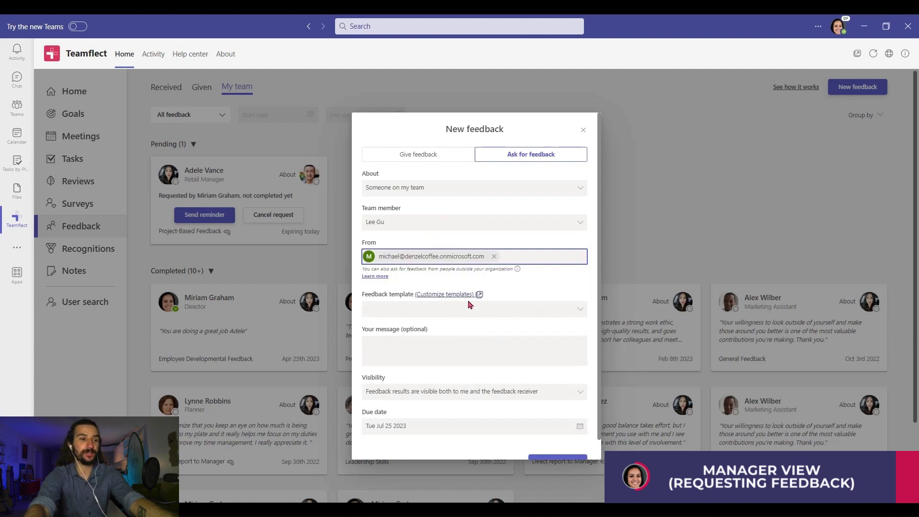
{"action": "left_click", "coordinate": [504, 309]}
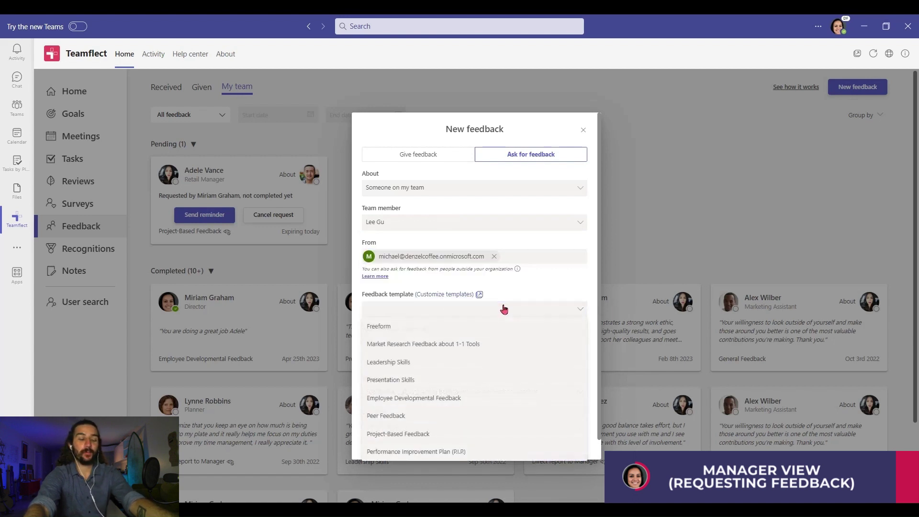
{"action": "left_click", "coordinate": [417, 433]}
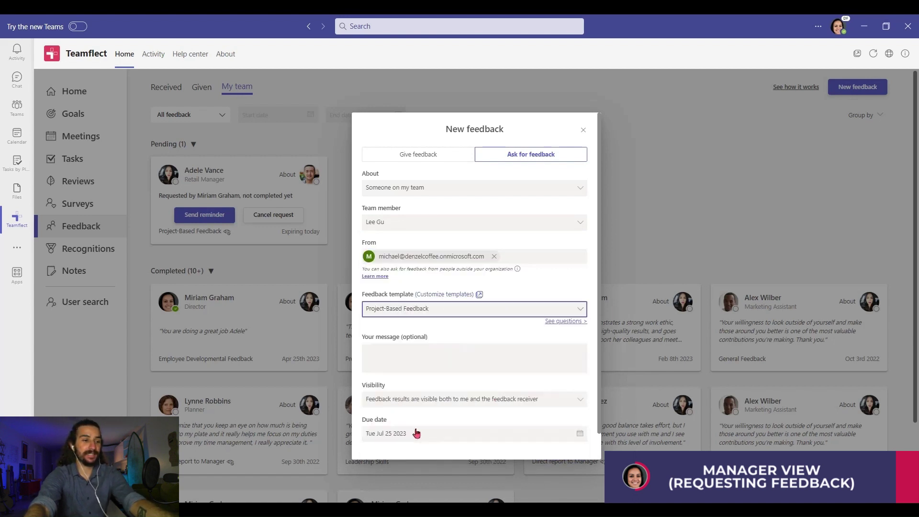
{"action": "scroll", "coordinate": [437, 412], "scroll_direction": "down", "scroll_amount": 1}
{"action": "left_click", "coordinate": [448, 406]}
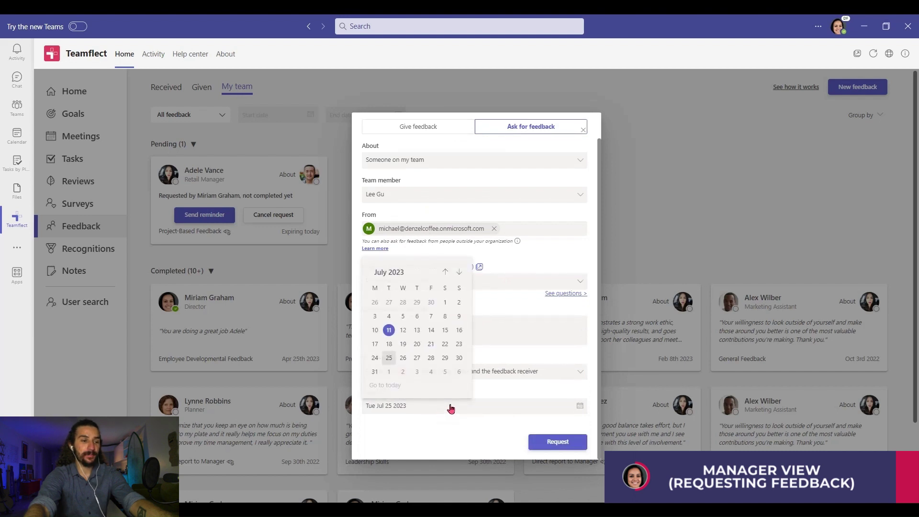
{"action": "left_click", "coordinate": [403, 331]}
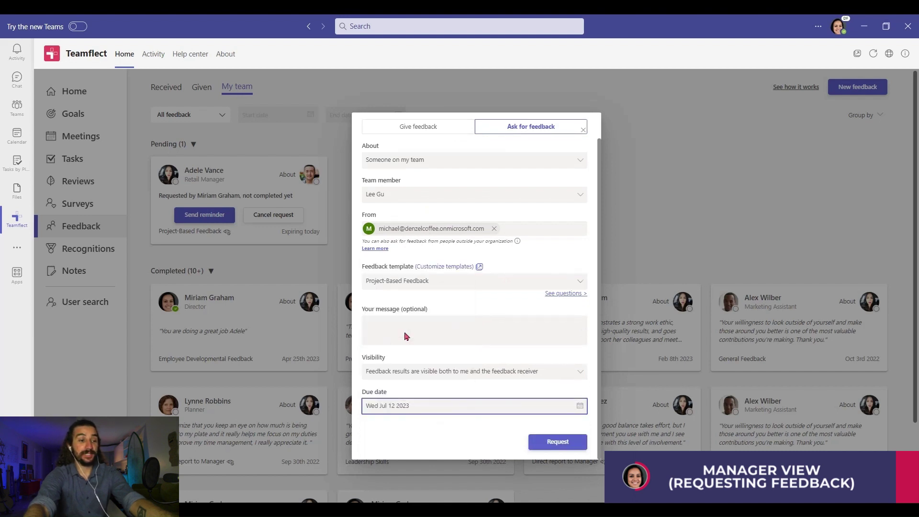
{"action": "left_click", "coordinate": [556, 443]}
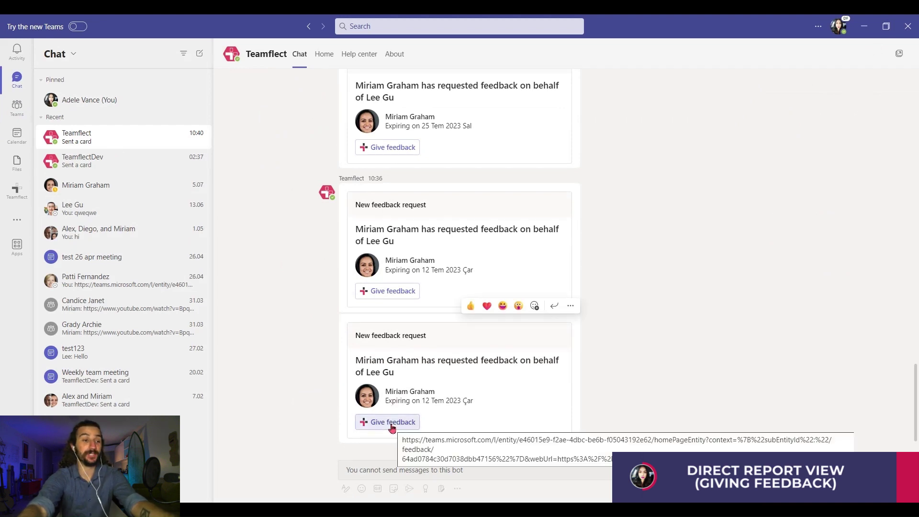
- Choose Give feedback on the latest New feedback request card in the Teamflect chat
{"action": "left_click", "coordinate": [392, 422]}
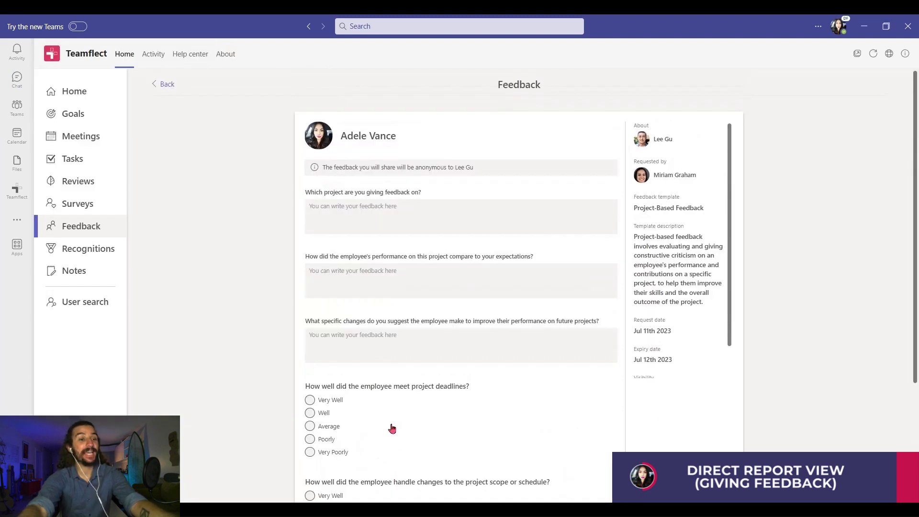
- Fill the project (Denzel Coffee Project), performance comparison and improvement suggestion answers
{"action": "scroll", "coordinate": [391, 428], "scroll_direction": "down", "scroll_amount": 1}
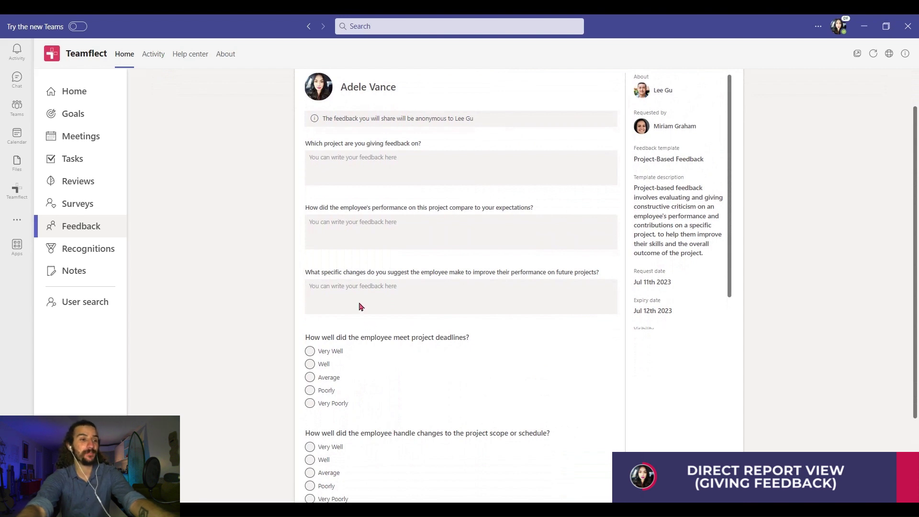
{"action": "left_click", "coordinate": [323, 164]}
{"action": "type", "text": "Denzel Coffee Project"}
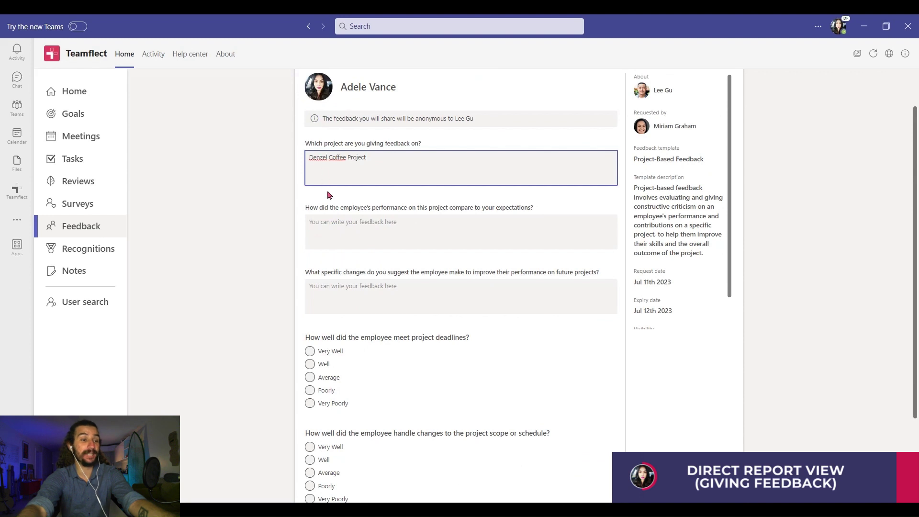
{"action": "left_click", "coordinate": [337, 224]}
{"action": "type", "text": "Lee's performance on this project surpassed my expectations, displaying exceptional competence, dedication, and adaptability."}
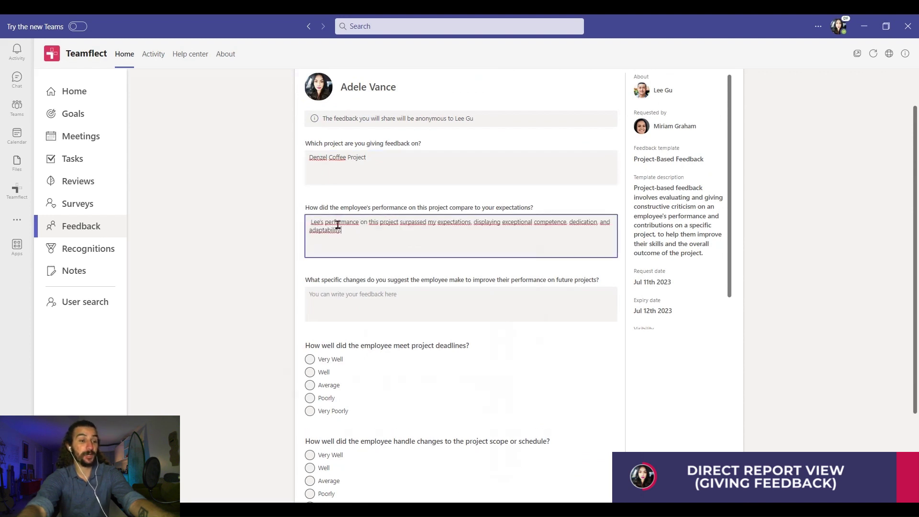
{"action": "left_click", "coordinate": [334, 294]}
{"action": "type", "text": "I suggest that Lee continue to strengthen their time management skills and prioritize tasks effectively to ensure efficient project execution in future endeavors."}
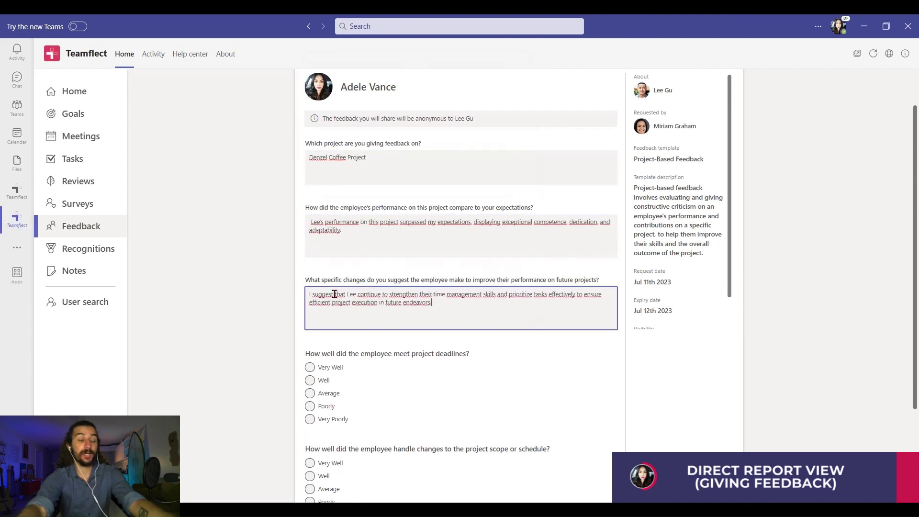
- Rate meeting project deadlines Very Well, give five stars, and submit the feedback
{"action": "scroll", "coordinate": [335, 293], "scroll_direction": "down", "scroll_amount": 3}
{"action": "left_click", "coordinate": [310, 237]}
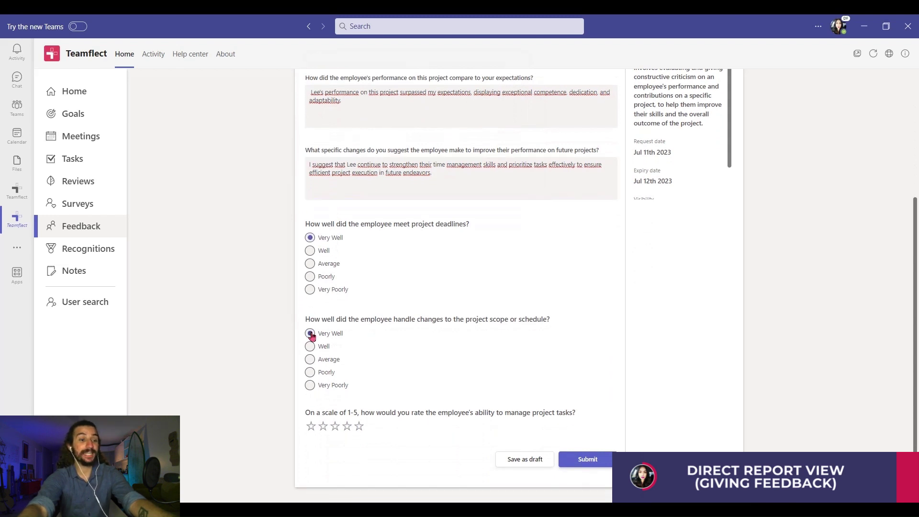
{"action": "left_click", "coordinate": [359, 427]}
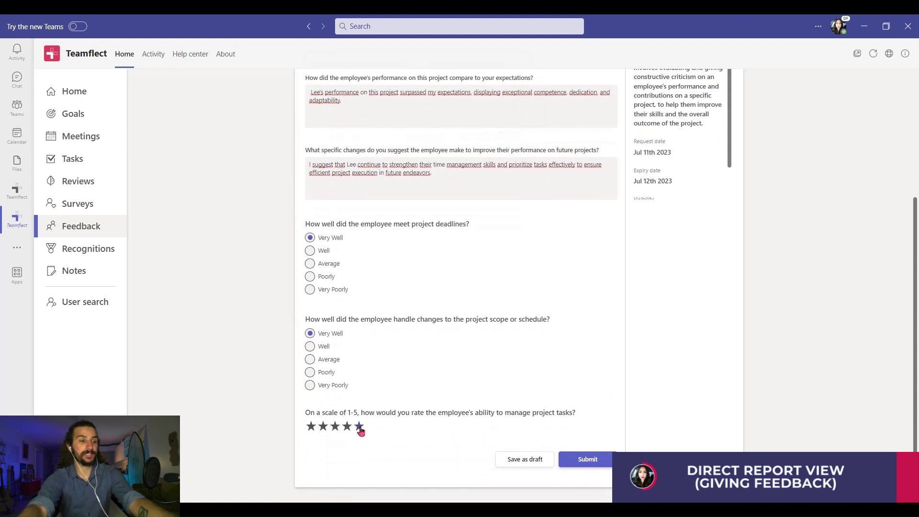
{"action": "left_click", "coordinate": [580, 461]}
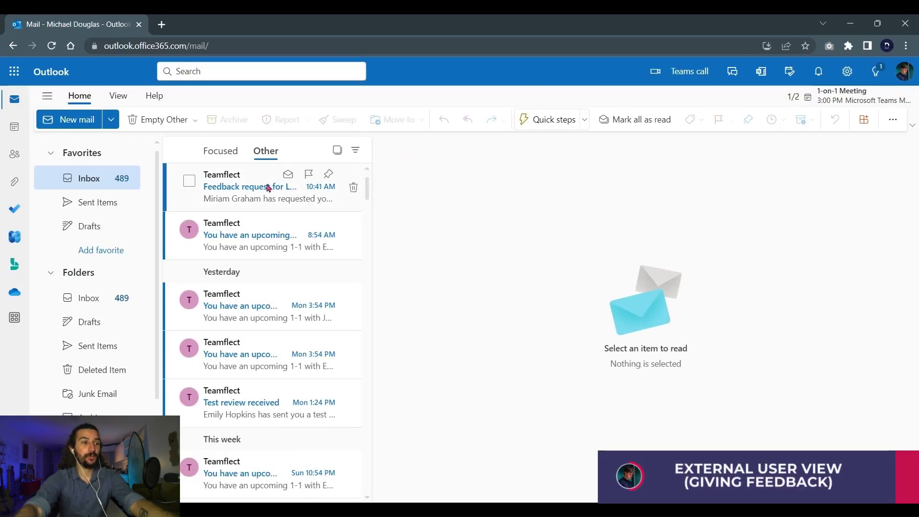
- Open the Teamflect Feedback request e-mail and scroll down to its See feedback button
{"action": "left_click", "coordinate": [222, 182]}
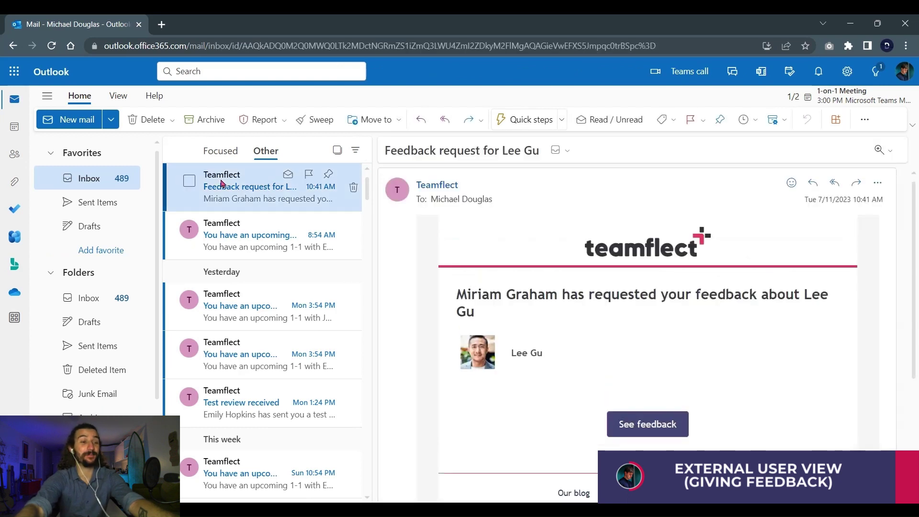
{"action": "scroll", "coordinate": [453, 261], "scroll_direction": "down", "scroll_amount": 2}
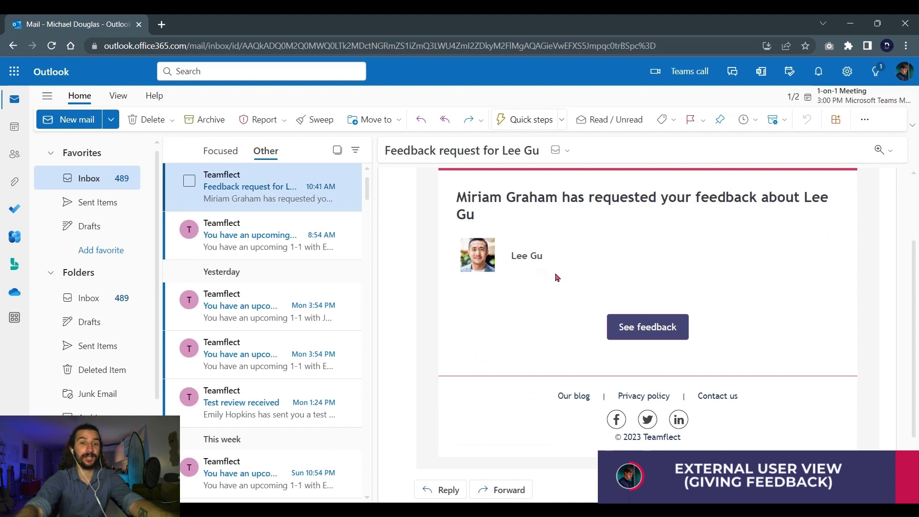
- Identify as the external giver with name, surname and company Denzel Coffee, then proceed to feedback
{"action": "left_click", "coordinate": [640, 329]}
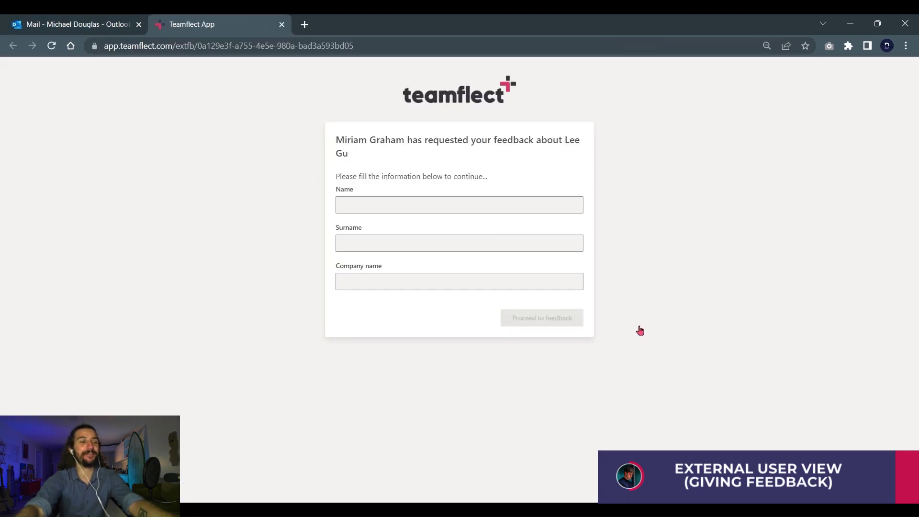
{"action": "left_click", "coordinate": [410, 205]}
{"action": "type", "text": "Michael"}
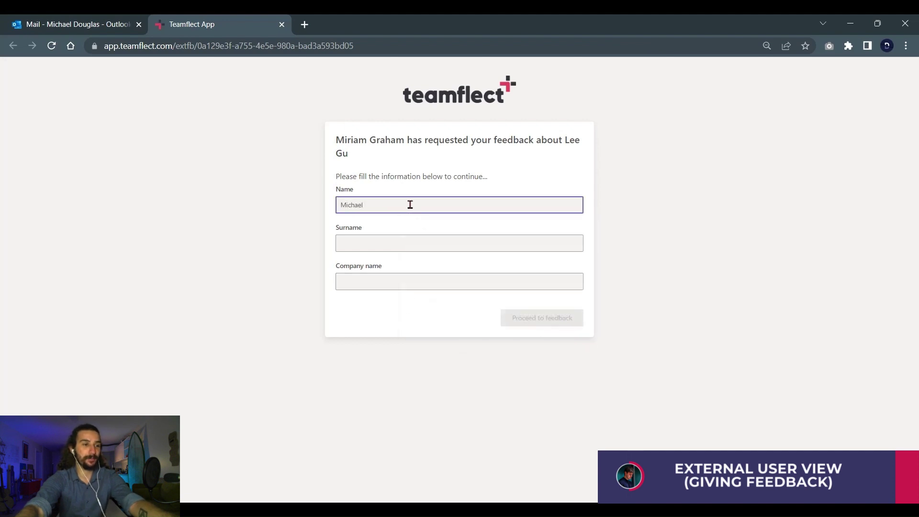
{"action": "left_click", "coordinate": [385, 239]}
{"action": "type", "text": "Douglas"}
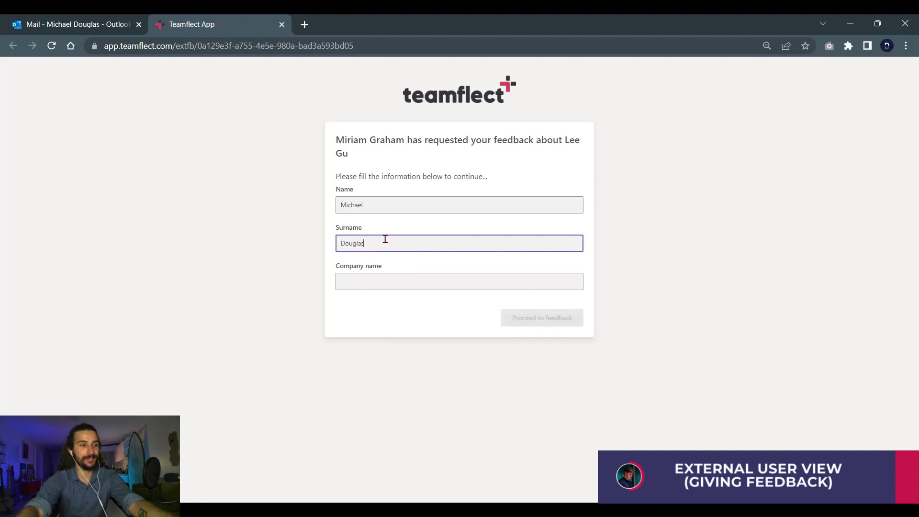
{"action": "left_click", "coordinate": [375, 281]}
{"action": "type", "text": "Denzel Coffee"}
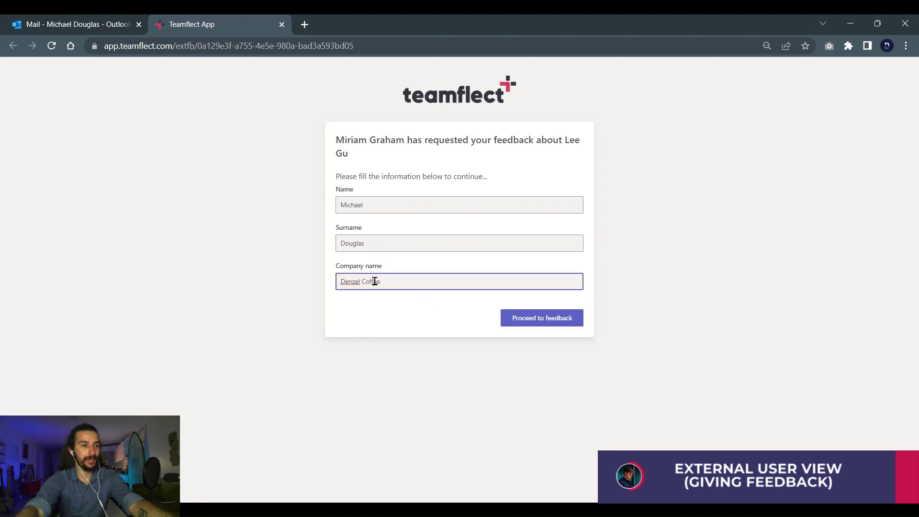
{"action": "left_click", "coordinate": [520, 319]}
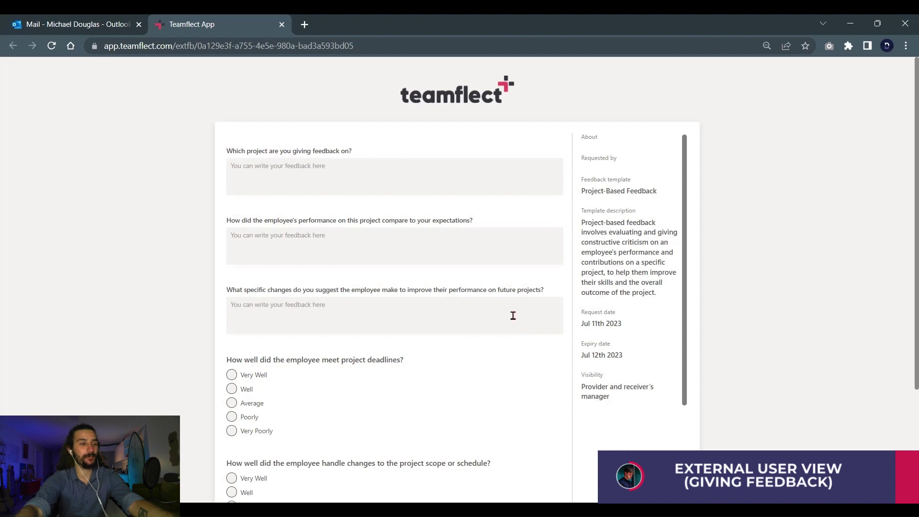
- Fill the project (Denzel Coffee Project), performance comparison and improvement suggestion answers
{"action": "left_click", "coordinate": [309, 181]}
{"action": "type", "text": "Denzel Coffee Project"}
{"action": "left_click", "coordinate": [286, 236]}
{"action": "type", "text": "Lee's performance on this project met my expectations and demonstrated strong dedication and competence."}
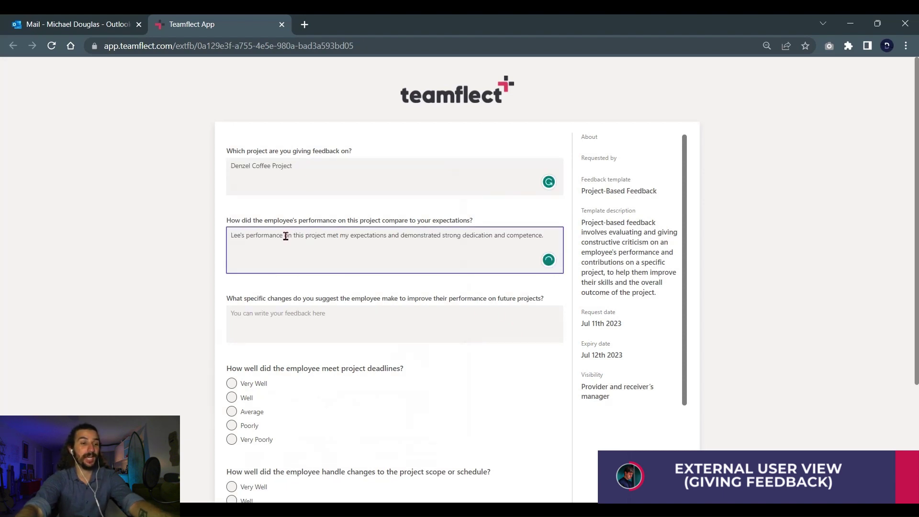
{"action": "left_click", "coordinate": [261, 315]}
{"action": "type", "text": "I suggest that Lee further enhance their communication skills to ensure seamless collaboration and clarity throughout future projects."}
- Rate deadlines and scope changes Well, give four stars, and submit the external feedback
{"action": "scroll", "coordinate": [261, 316], "scroll_direction": "down", "scroll_amount": 2}
{"action": "scroll", "coordinate": [261, 316], "scroll_direction": "down", "scroll_amount": 3}
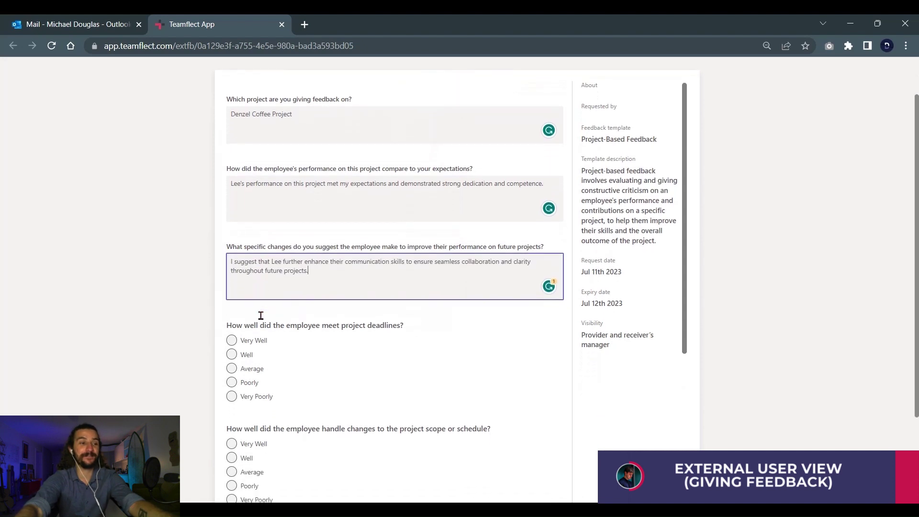
{"action": "left_click", "coordinate": [233, 318]}
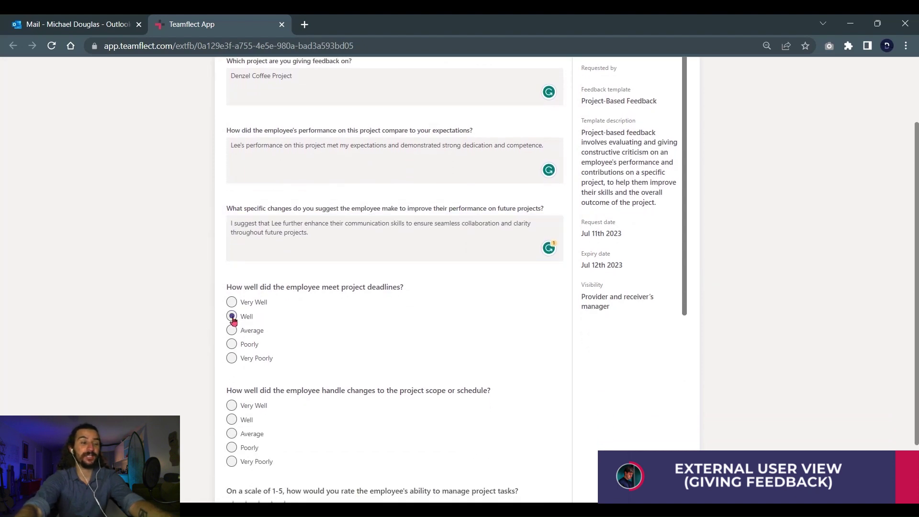
{"action": "scroll", "coordinate": [233, 319], "scroll_direction": "down", "scroll_amount": 2}
{"action": "left_click", "coordinate": [232, 340]}
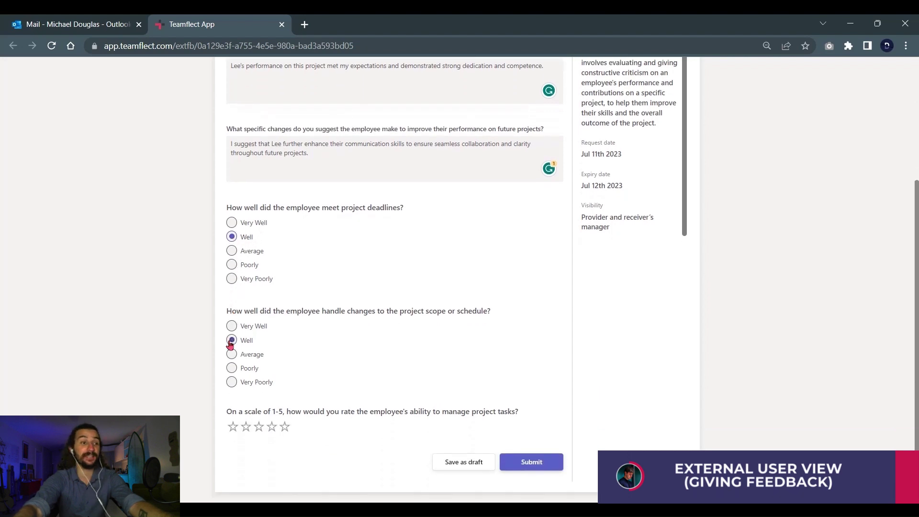
{"action": "left_click", "coordinate": [274, 430]}
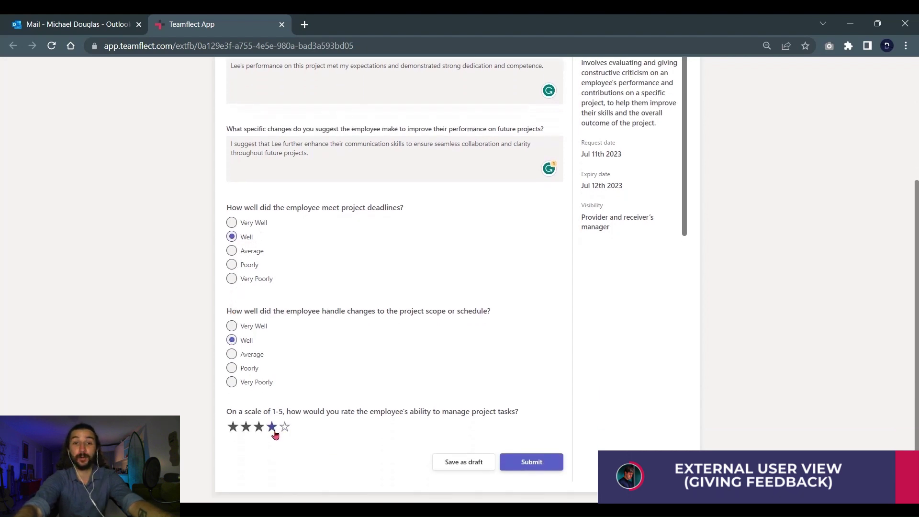
{"action": "left_click", "coordinate": [516, 463]}
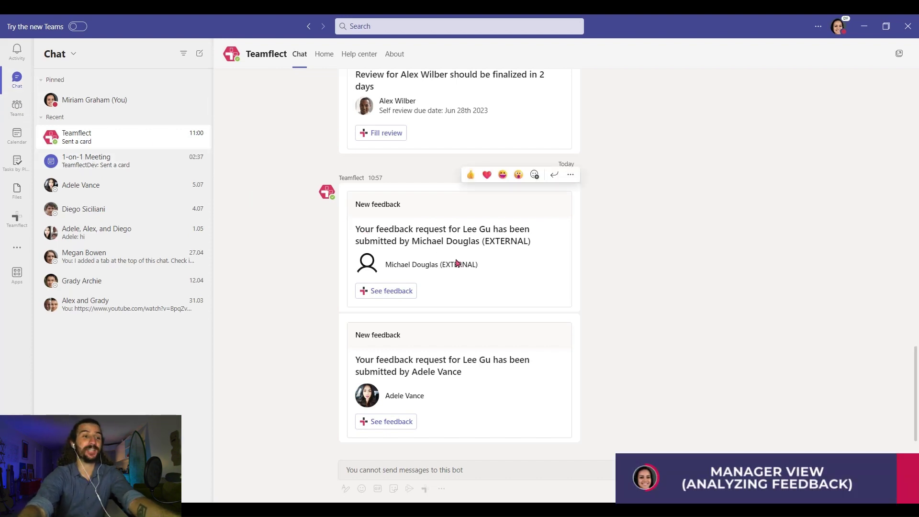
- Open the external submission card's feedback and scroll through its Denzel Coffee Project answers and Well ratings
{"action": "left_click", "coordinate": [404, 292]}
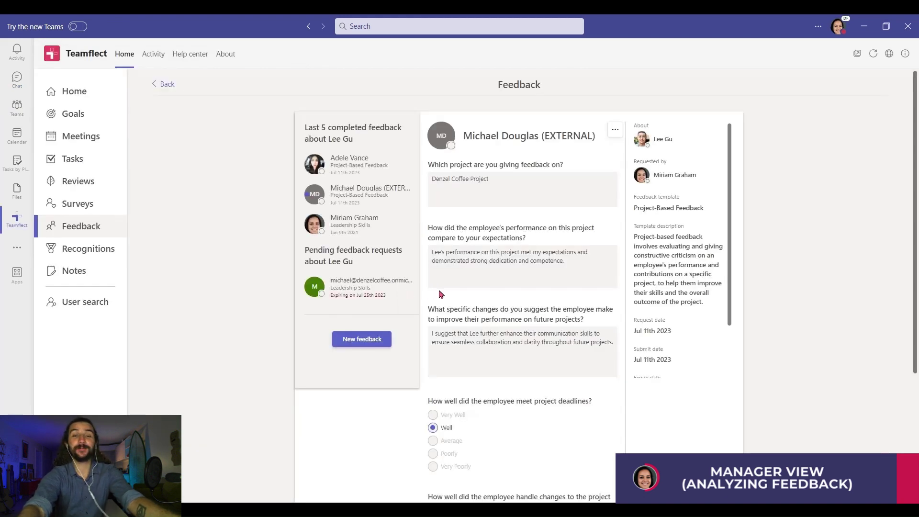
{"action": "scroll", "coordinate": [441, 294], "scroll_direction": "down", "scroll_amount": 3}
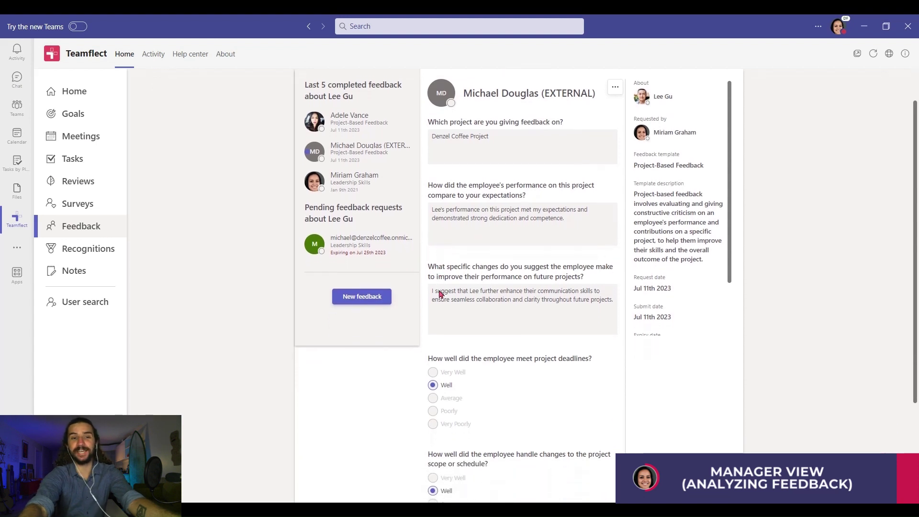
{"action": "scroll", "coordinate": [441, 293], "scroll_direction": "down", "scroll_amount": 5}
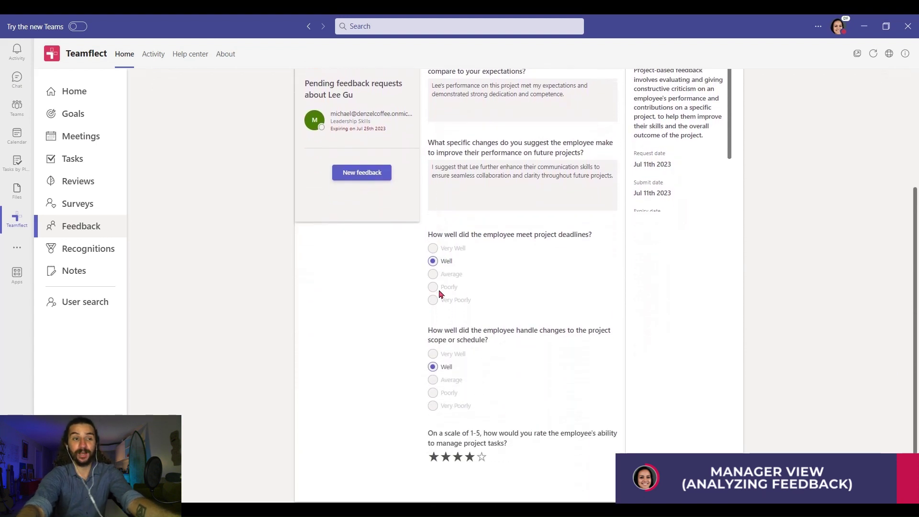
{"action": "scroll", "coordinate": [441, 294], "scroll_direction": "up", "scroll_amount": 4}
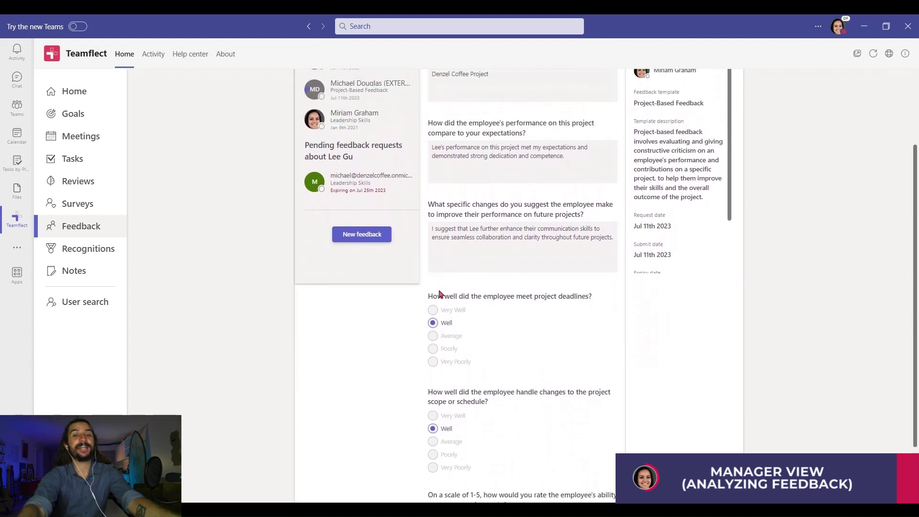
{"action": "scroll", "coordinate": [440, 294], "scroll_direction": "up", "scroll_amount": 4}
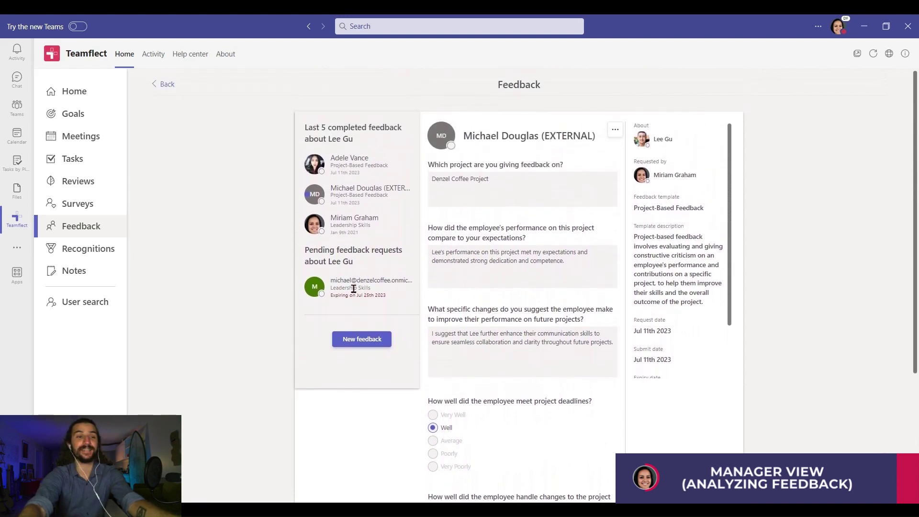
- Find the employee through User search and scroll their profile to the three Feedback entries, including both Denzel Coffee Project feedbacks
{"action": "left_click", "coordinate": [100, 306]}
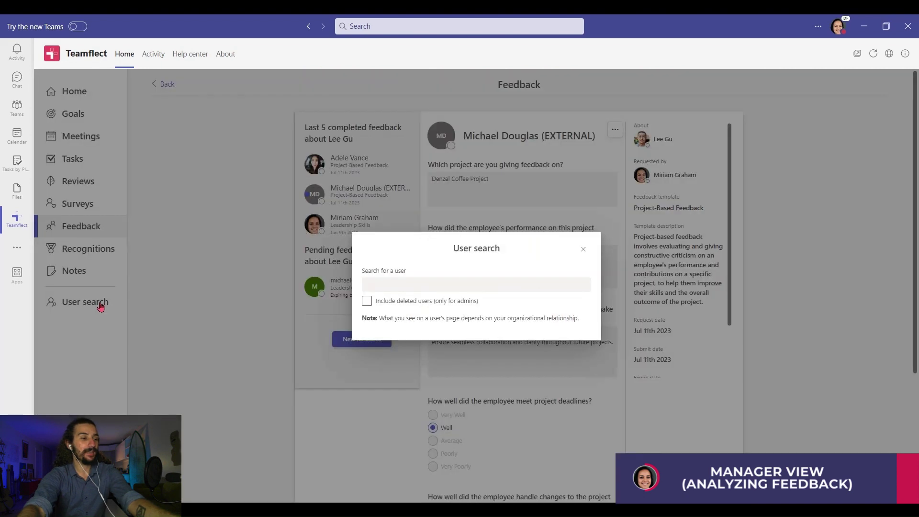
{"action": "left_click", "coordinate": [380, 286]}
{"action": "key", "text": "ctrl+v"}
{"action": "left_click", "coordinate": [407, 328]}
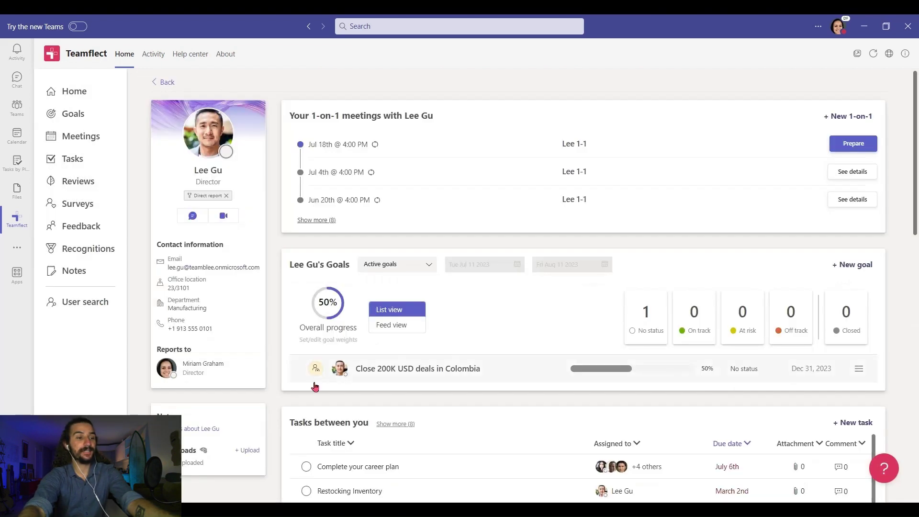
{"action": "scroll", "coordinate": [275, 416], "scroll_direction": "down", "scroll_amount": 4}
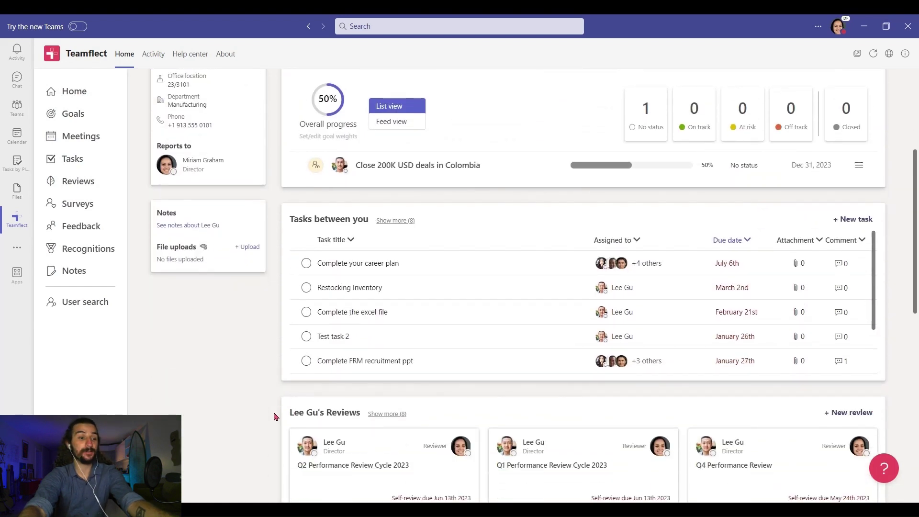
{"action": "scroll", "coordinate": [275, 416], "scroll_direction": "down", "scroll_amount": 8}
{"action": "scroll", "coordinate": [274, 416], "scroll_direction": "down", "scroll_amount": 1}
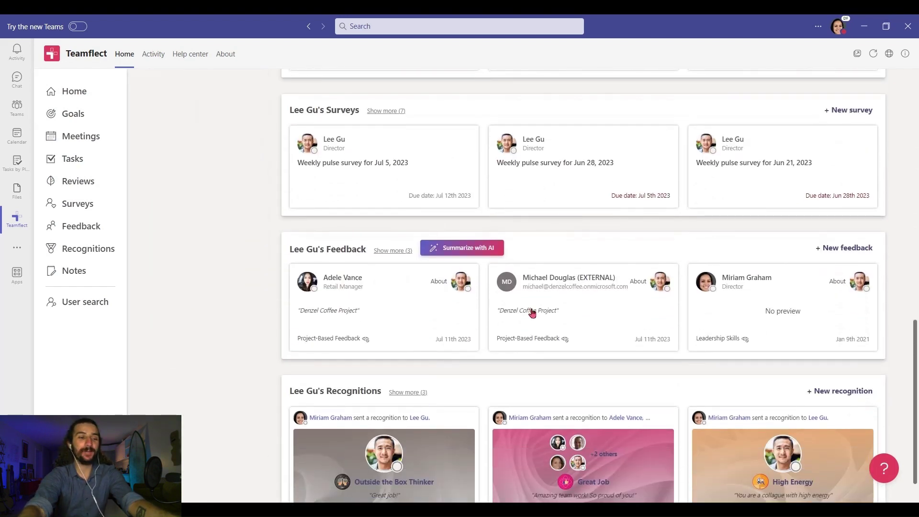
- Summarize both Project-Based Feedback entries from Apr 11–Jul 11 2023 with AI
{"action": "left_click", "coordinate": [467, 253]}
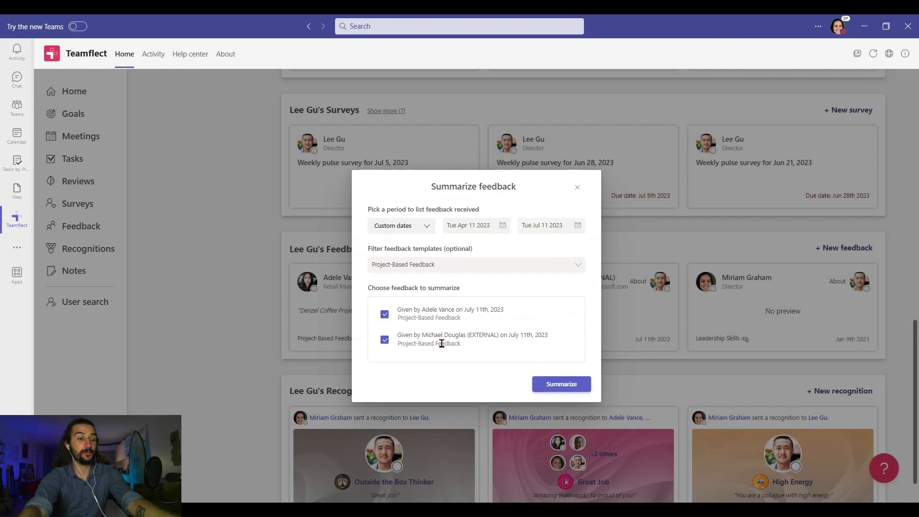
{"action": "left_click", "coordinate": [548, 386]}
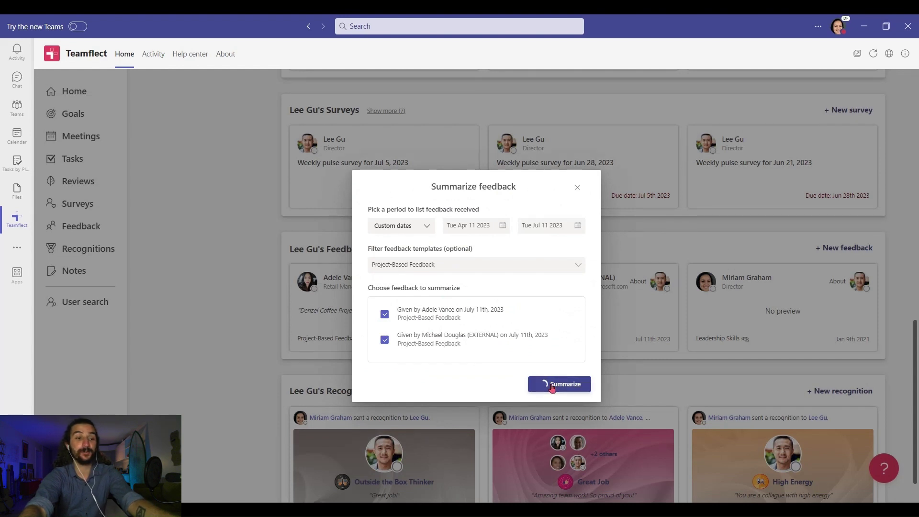